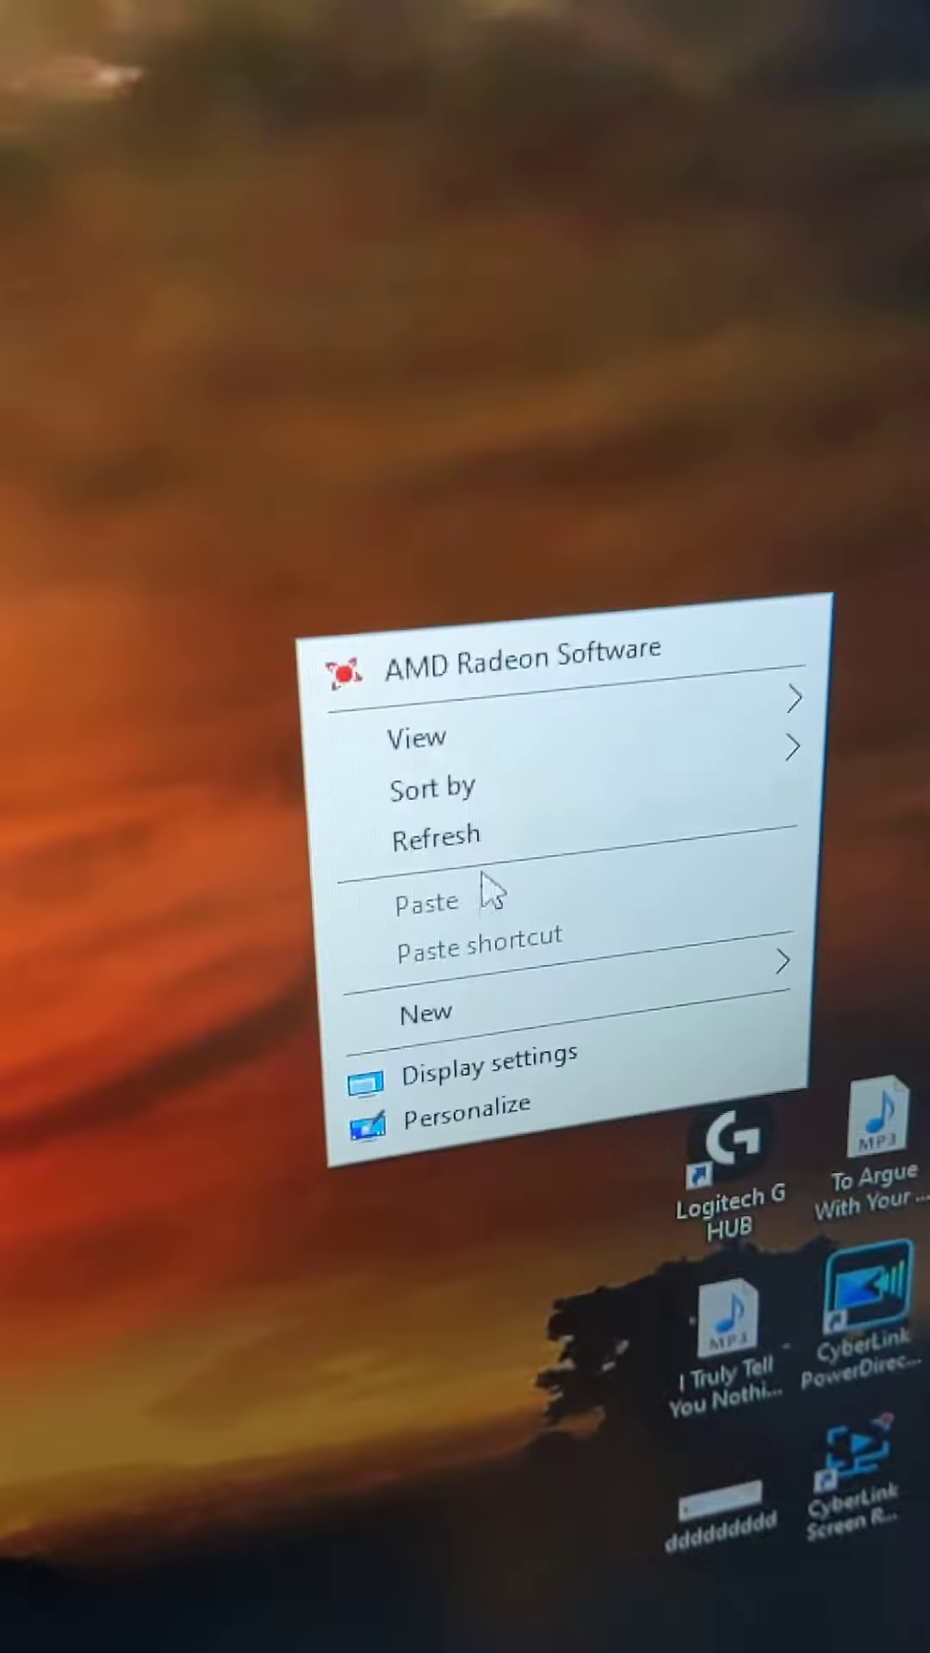
# - Open Display settings from the desktop context menu to show displays 2 and 1
pyautogui.click(472, 1058)
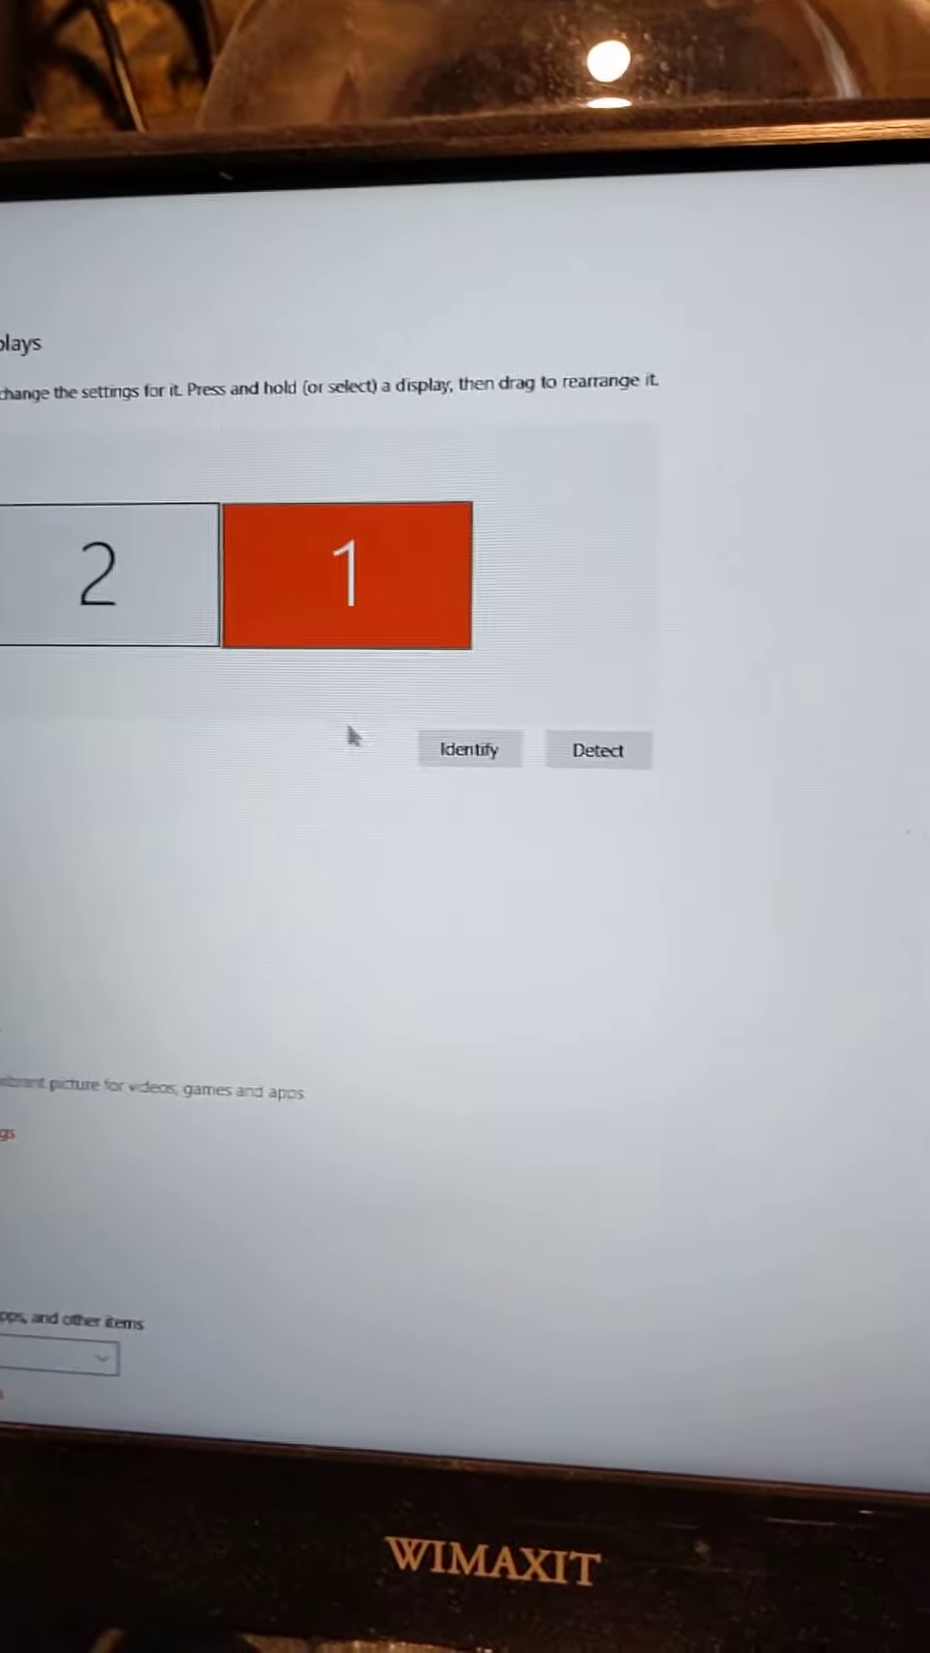
pyautogui.click(439, 762)
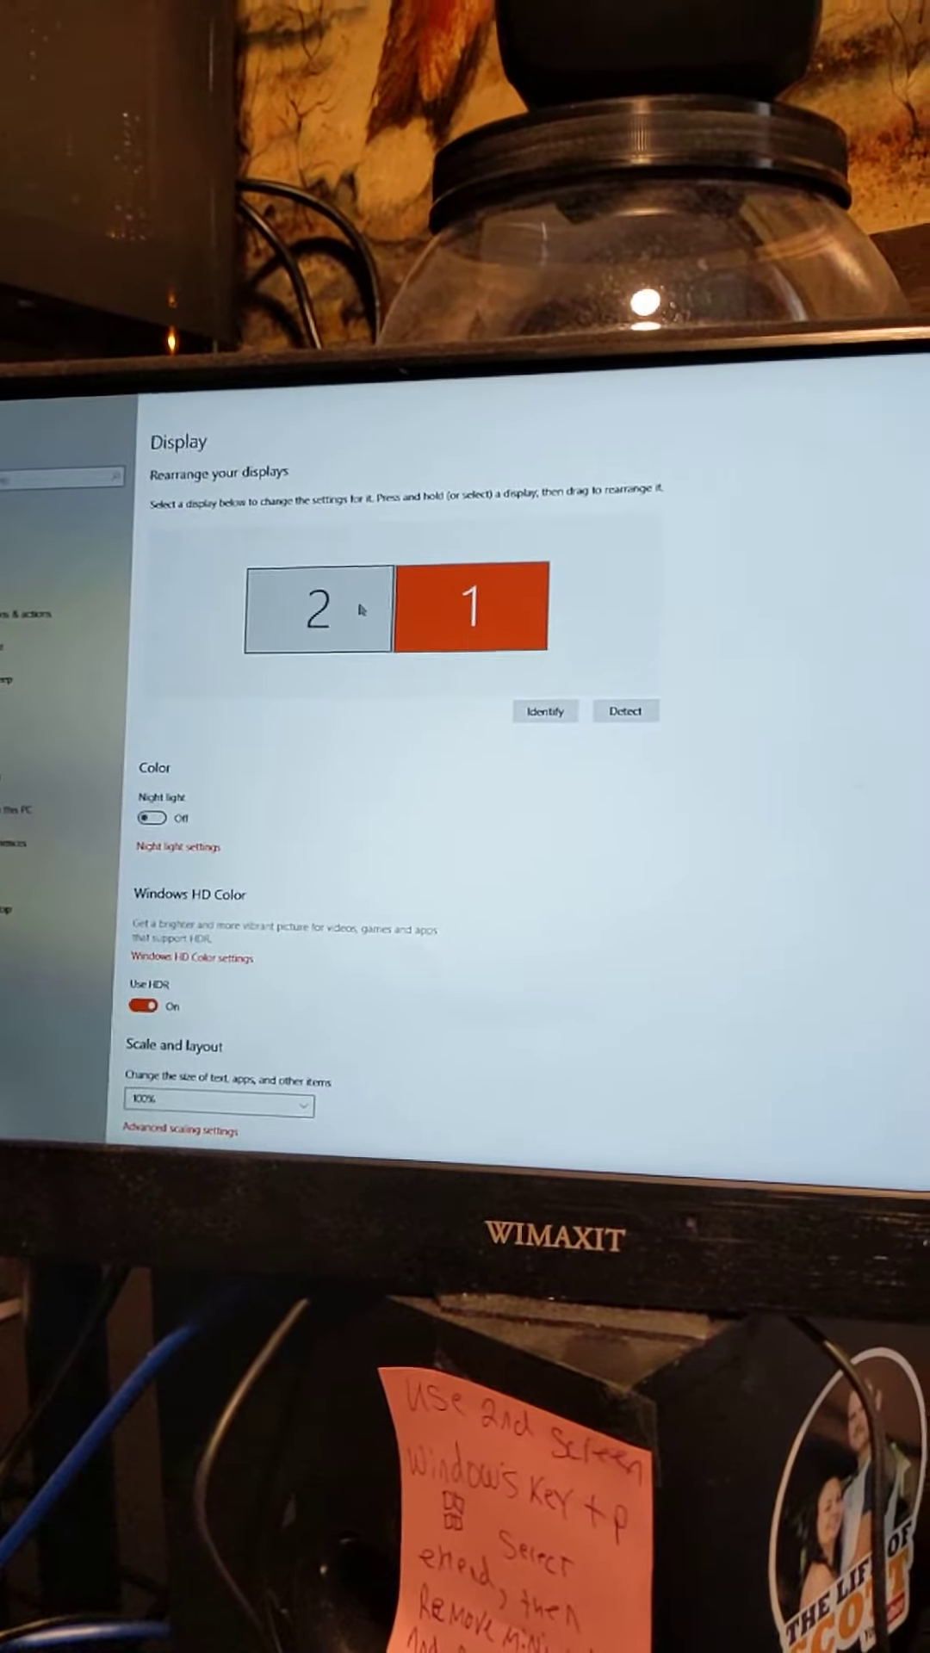
# - Select monitor box 2 under Rearrange your displays to show its settings
pyautogui.click(334, 604)
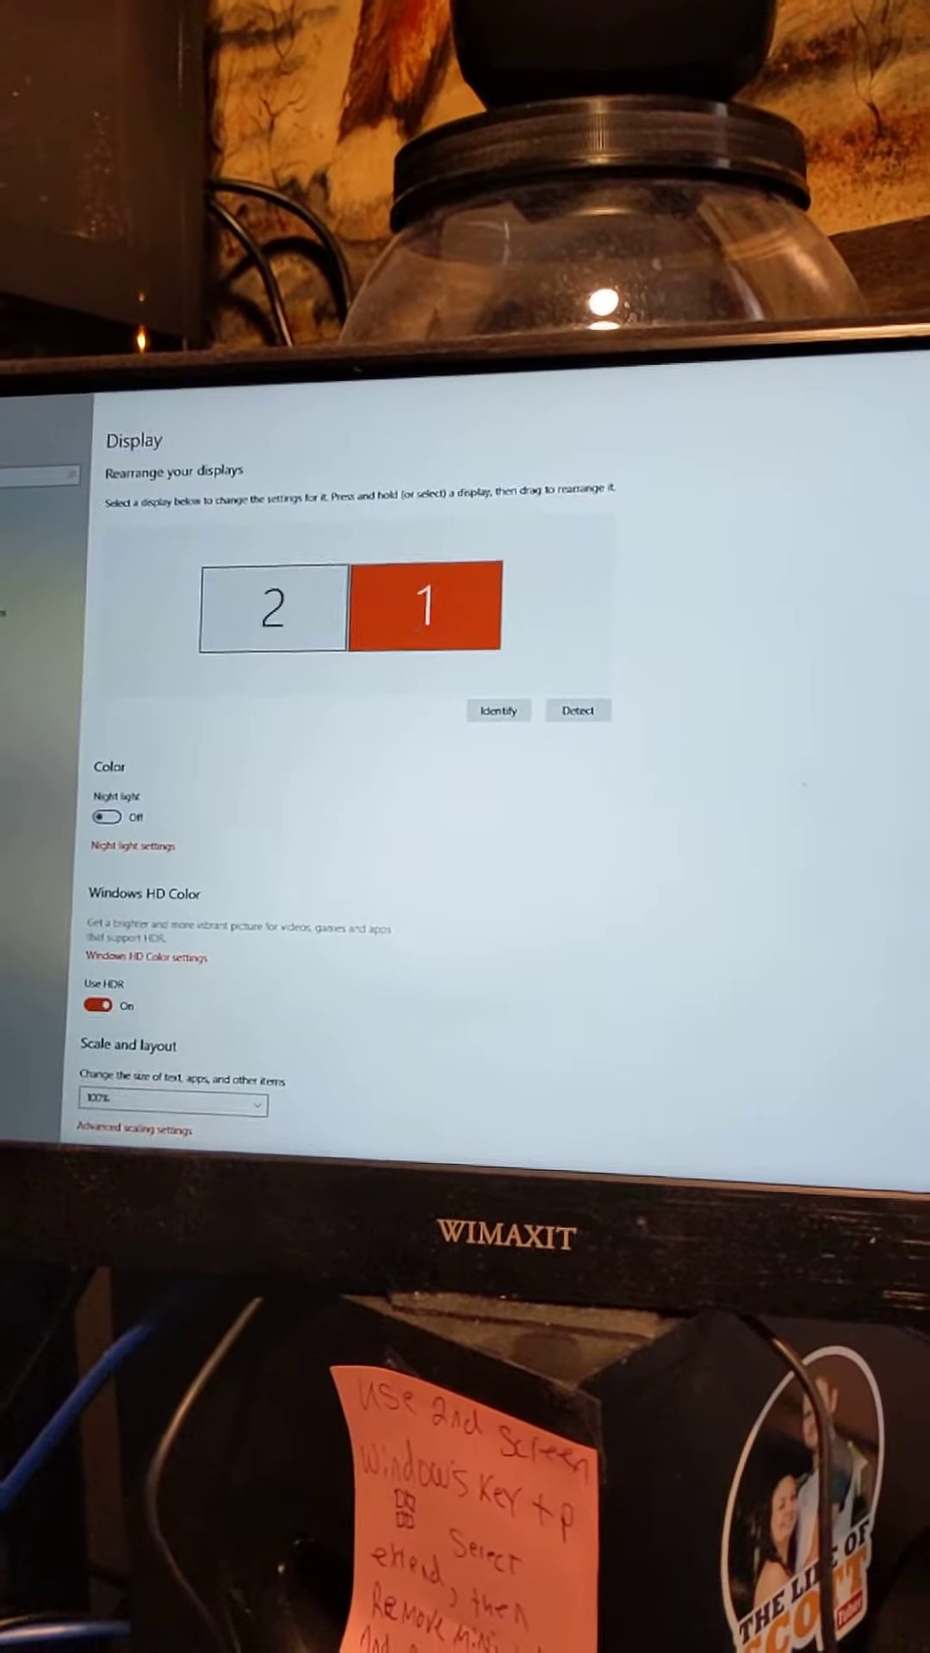
pyautogui.scroll(-4, 396, 783)
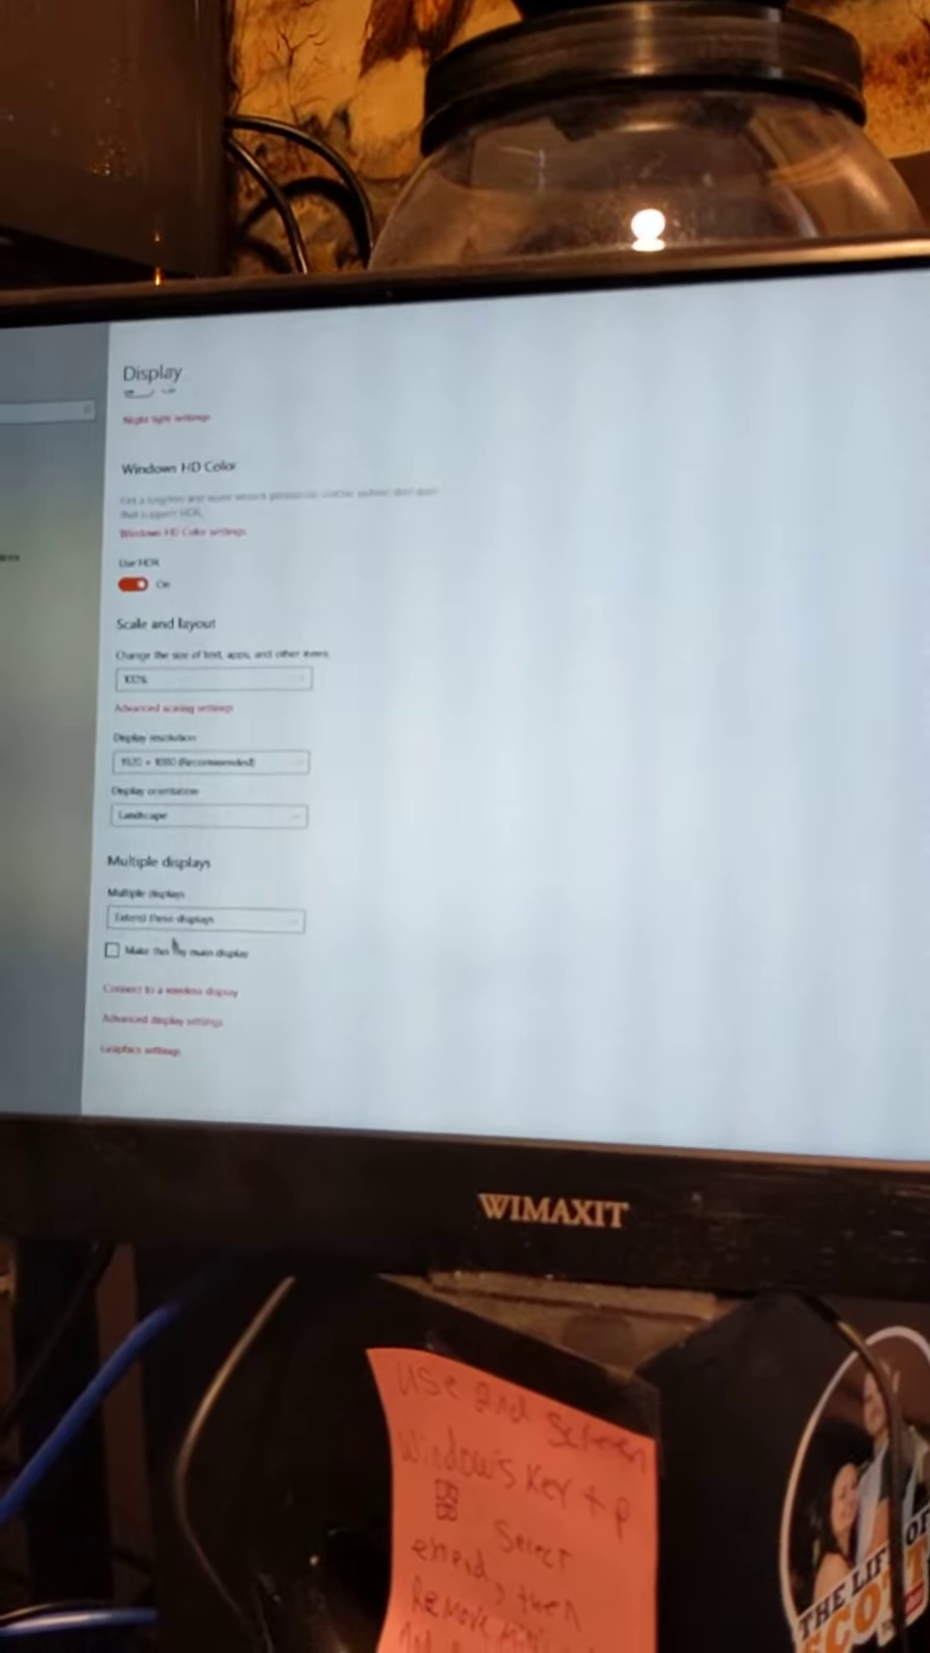
pyautogui.scroll(4, 204, 885)
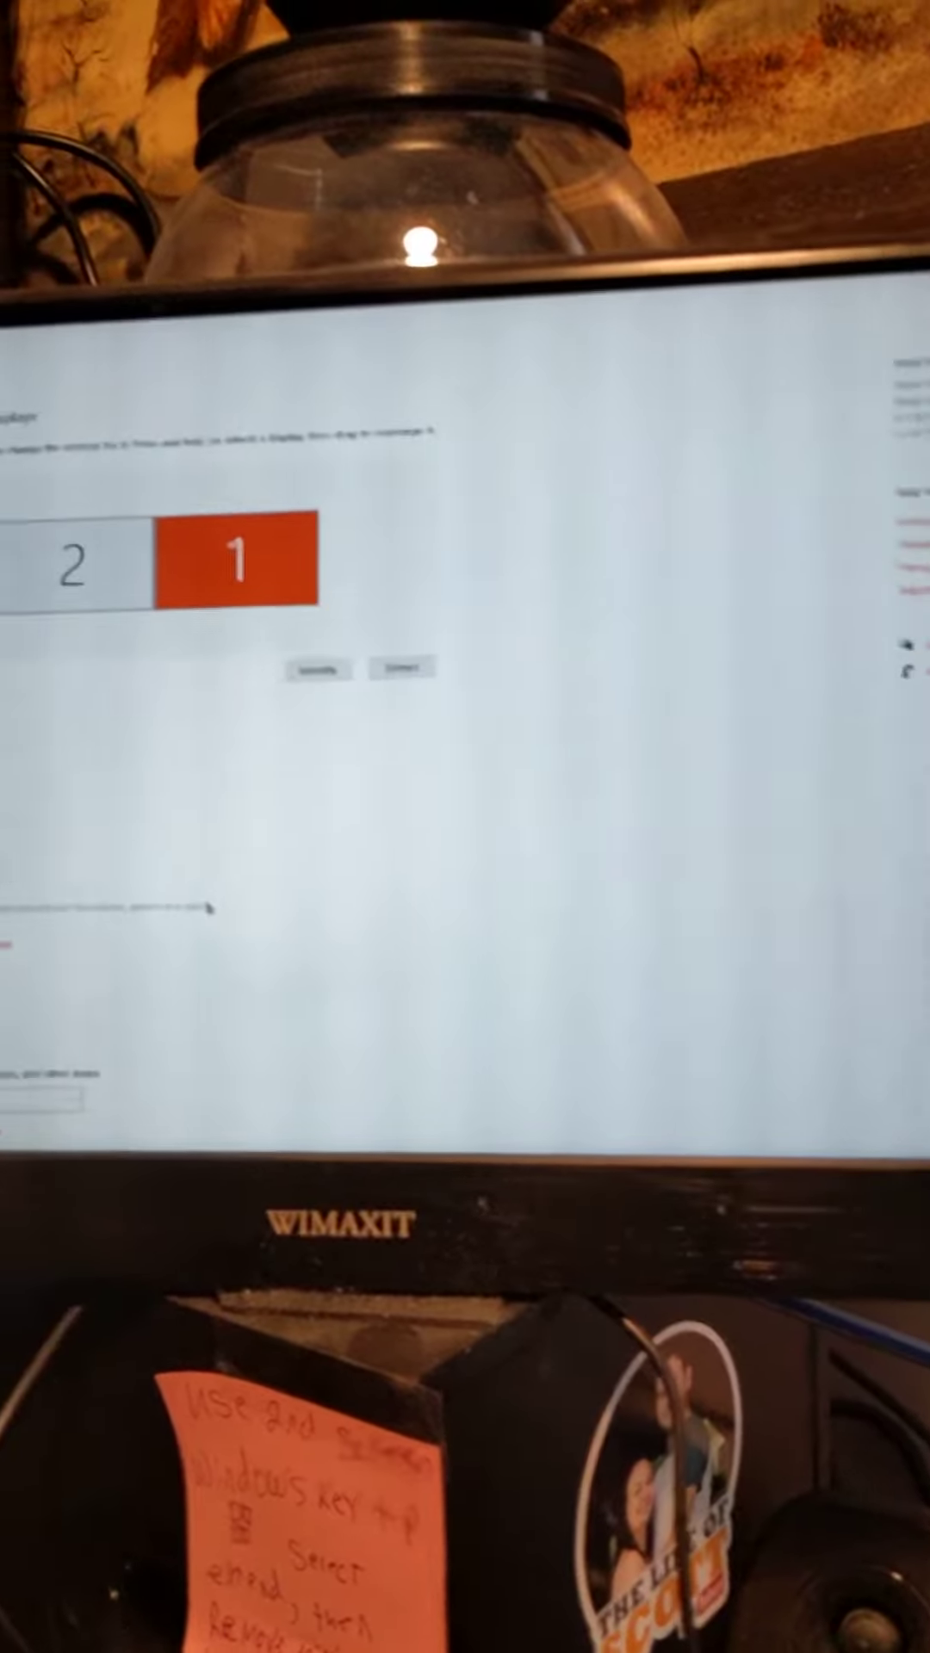
pyautogui.click(137, 562)
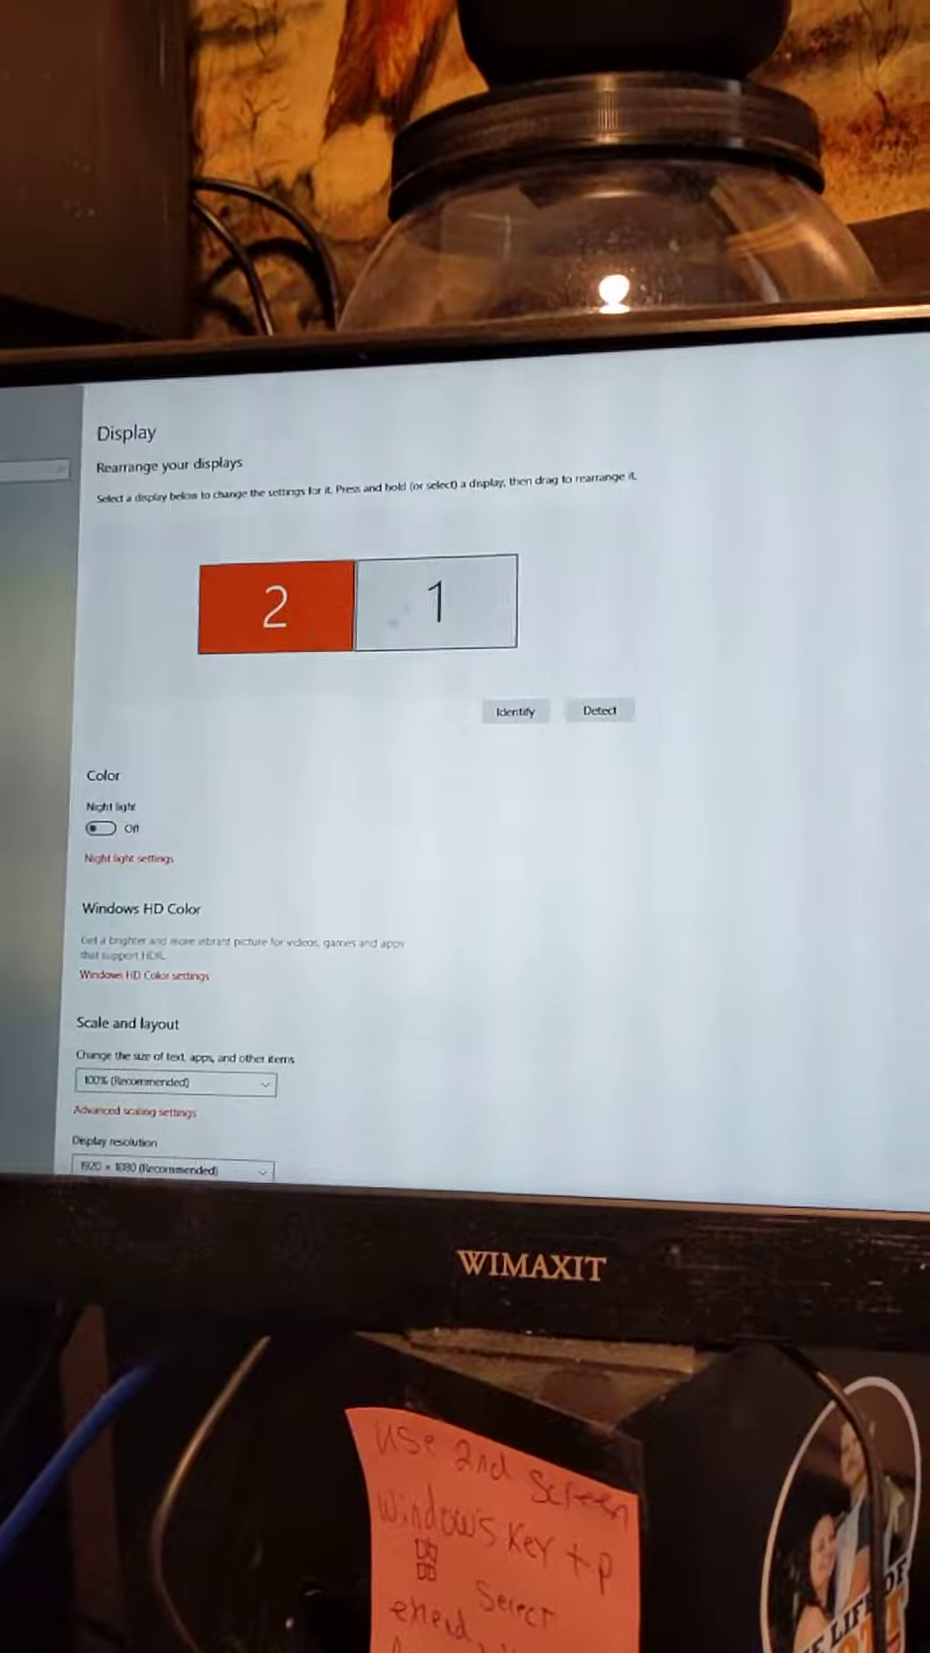
pyautogui.scroll(-5, 164, 939)
pyautogui.scroll(5, 164, 939)
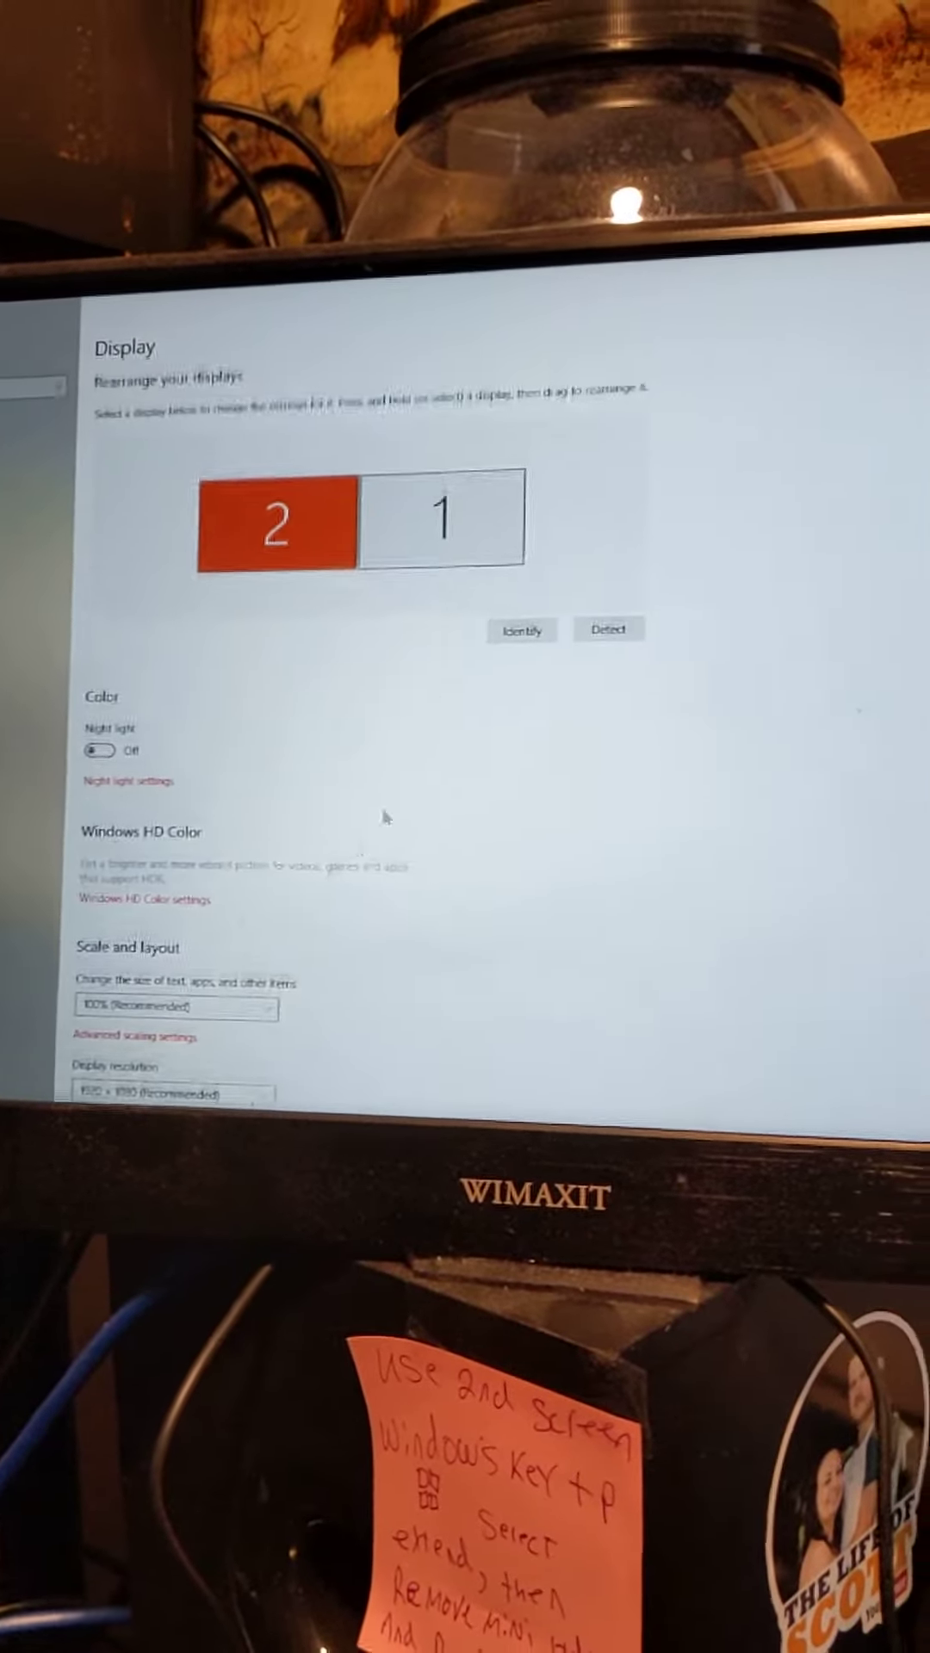
# - Drag display 2 flush against the left of display 1, then select display 1
pyautogui.moveTo(258, 551)
pyautogui.mouseDown()
pyautogui.moveTo(212, 588)
pyautogui.moveTo(258, 594)
pyautogui.mouseUp()
pyautogui.moveTo(415, 607); pyautogui.dragTo(333, 634)
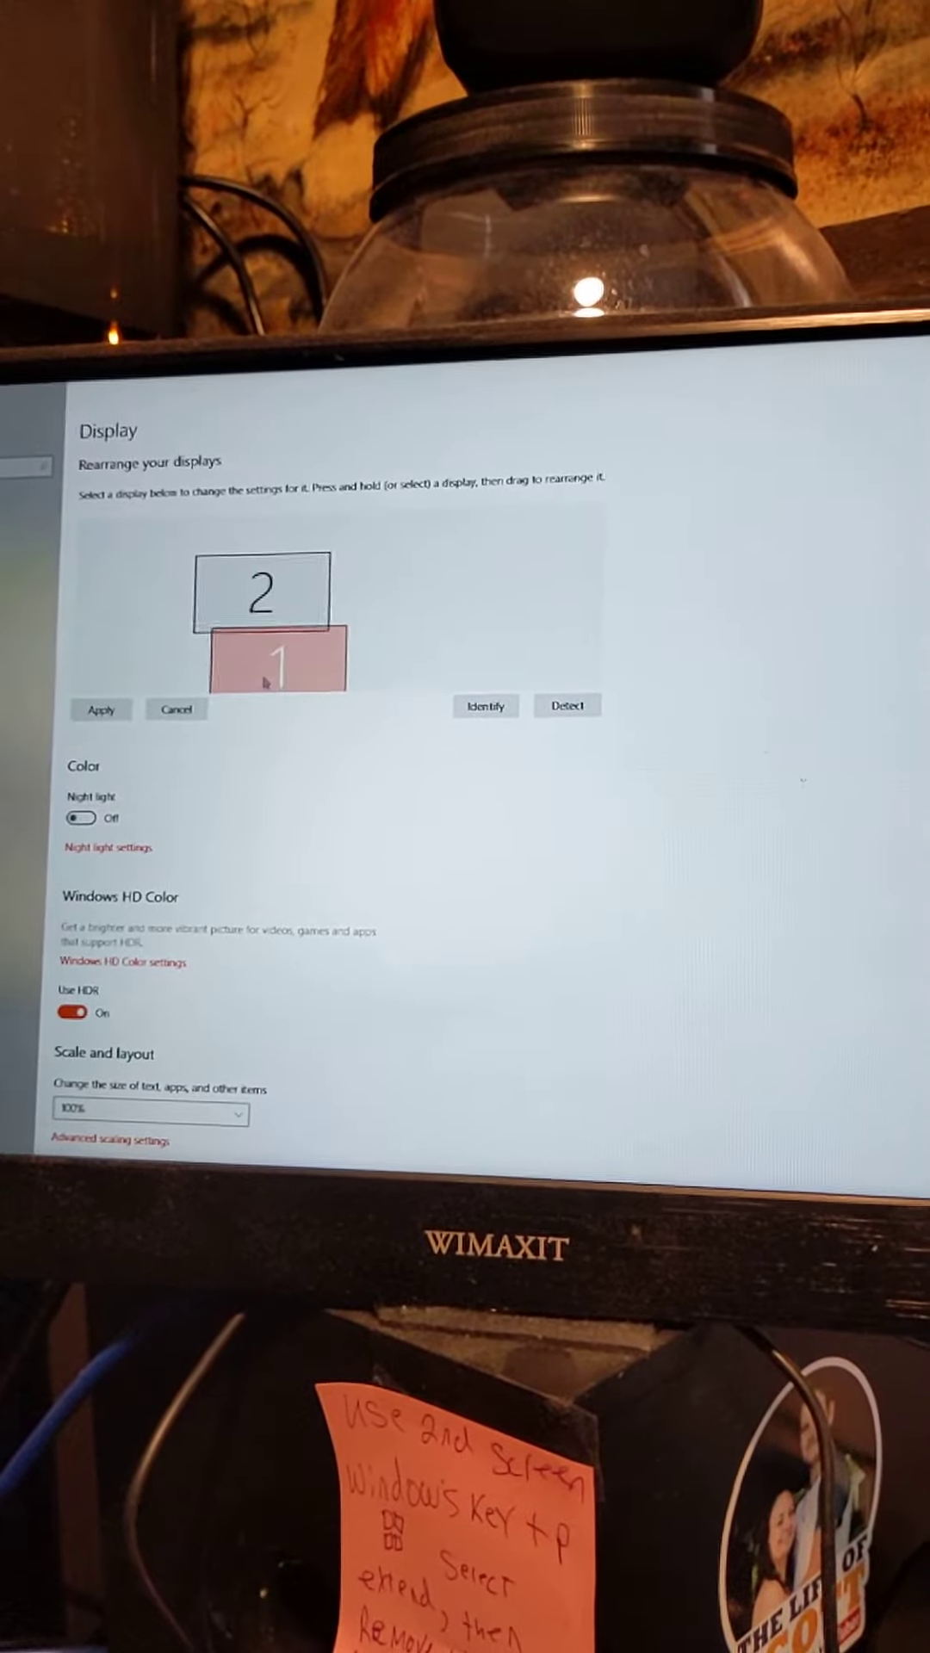
pyautogui.click(324, 571)
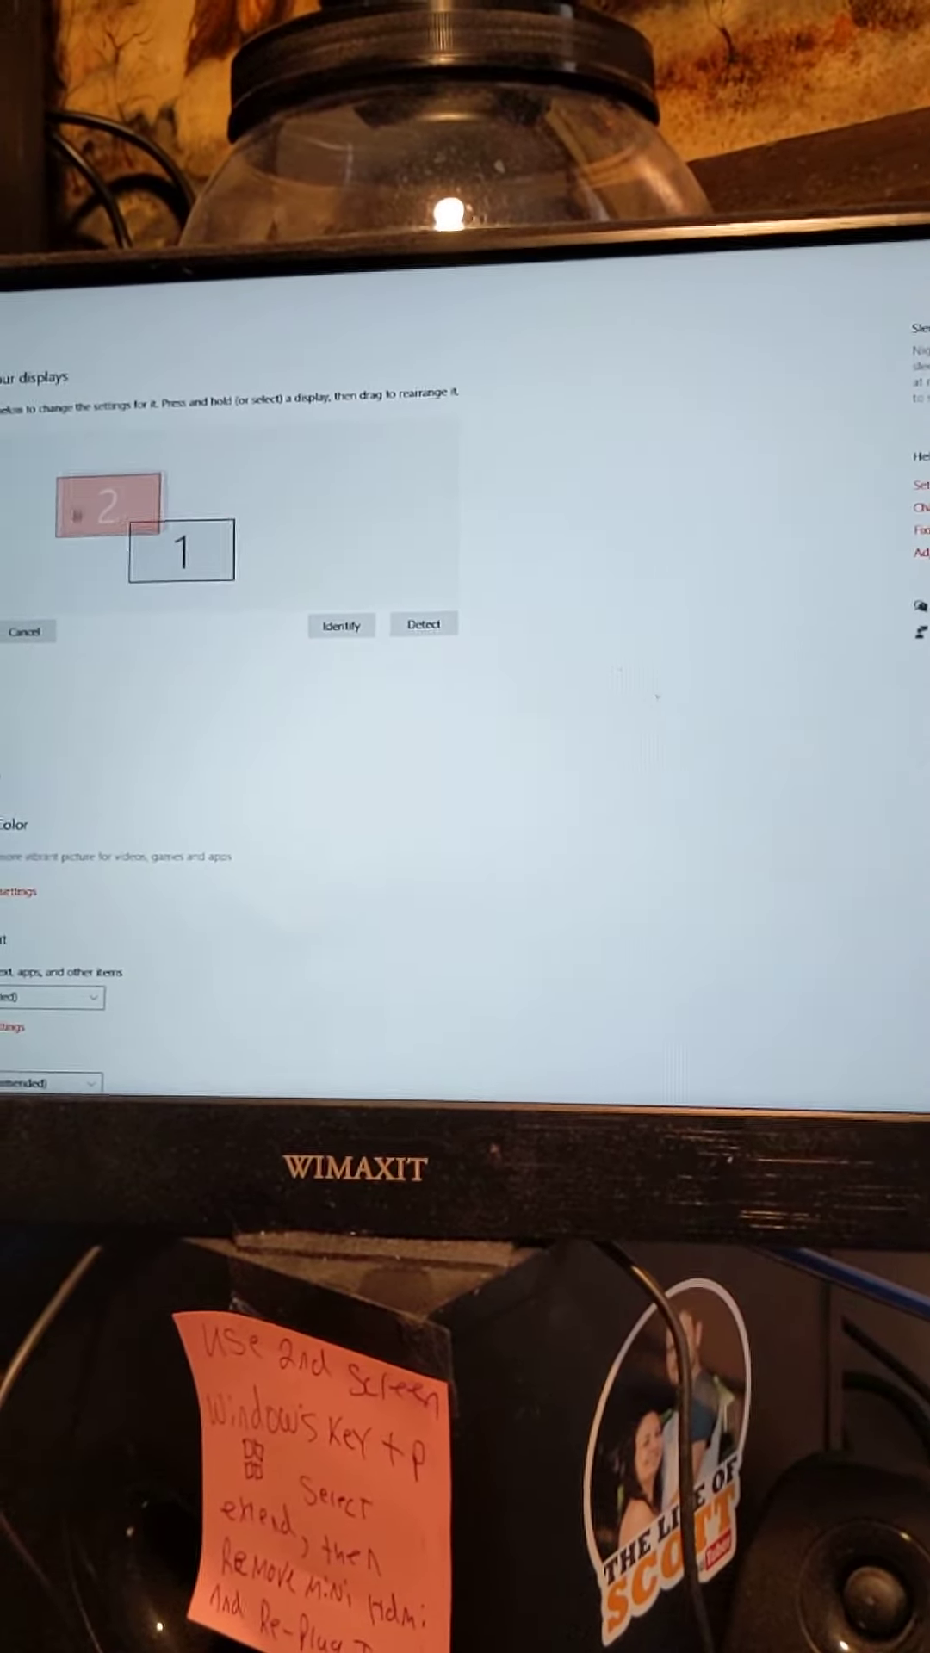
pyautogui.moveTo(80, 510); pyautogui.dragTo(96, 516)
pyautogui.click(225, 507)
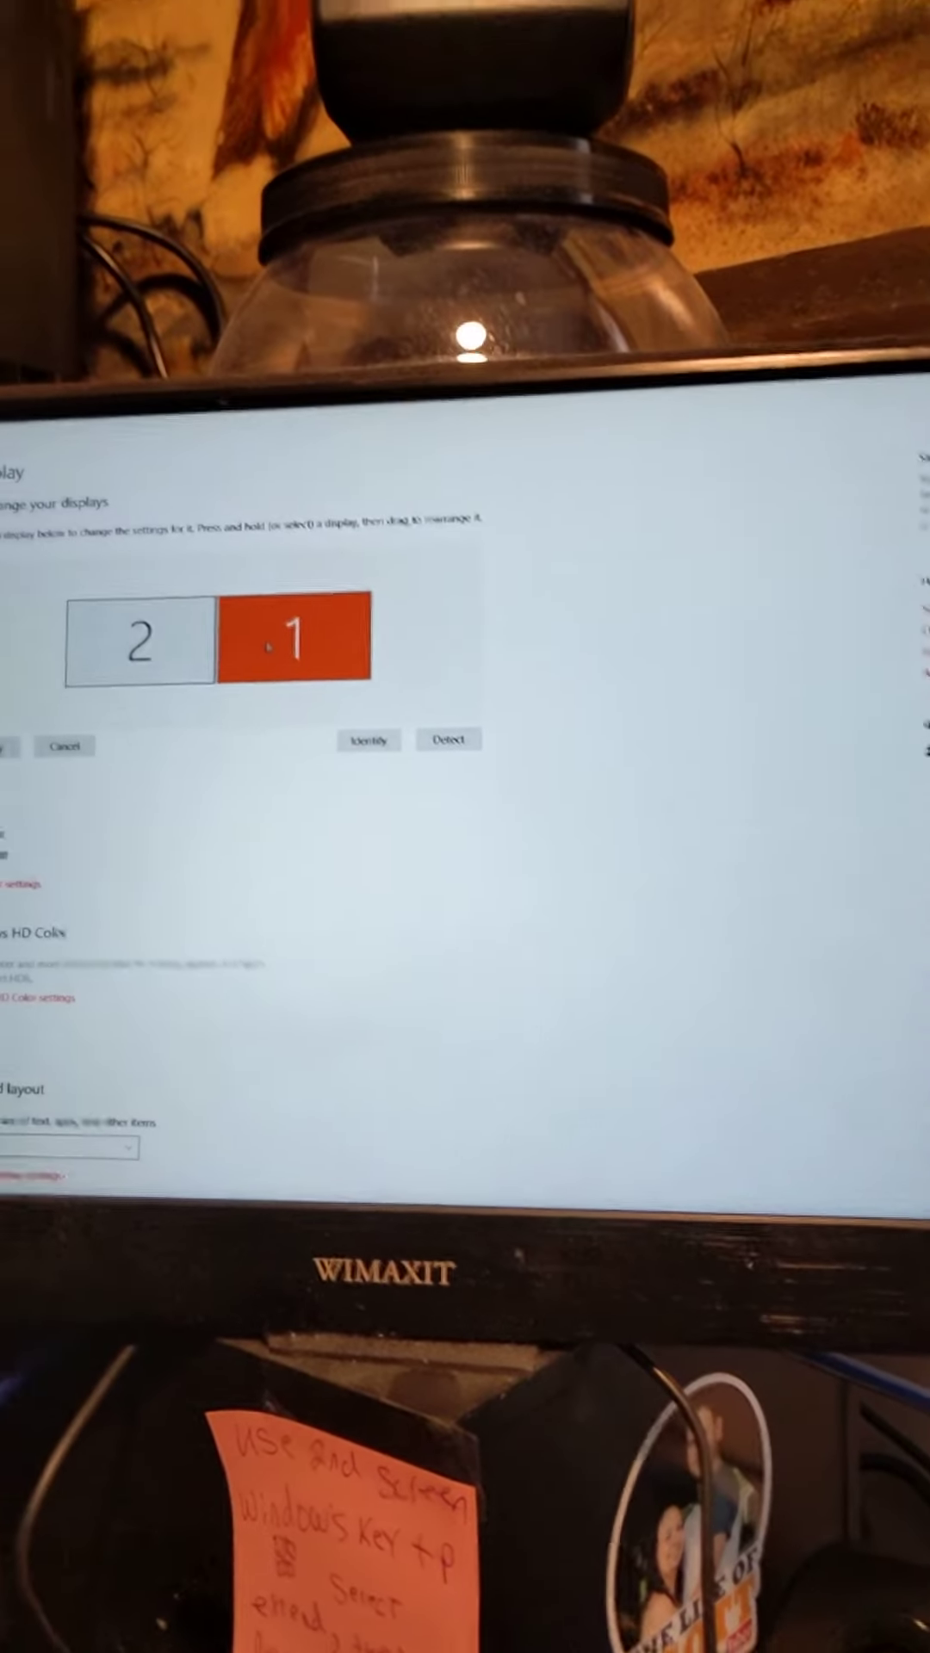